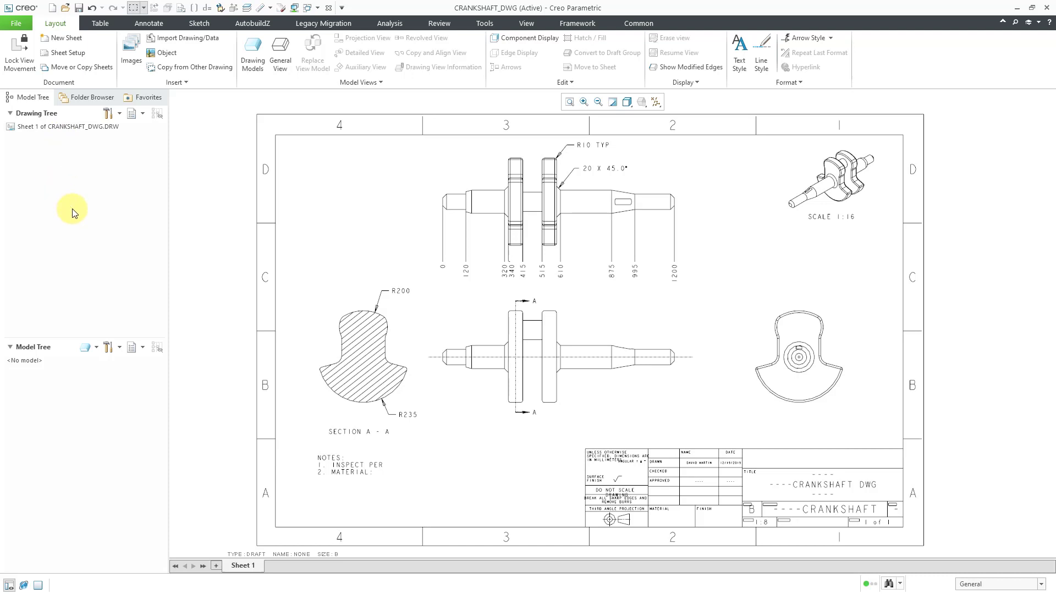
Step: Box-select the middle front view entities and turn them into draft view DRAFT_VIEW_1
left_click(201, 24)
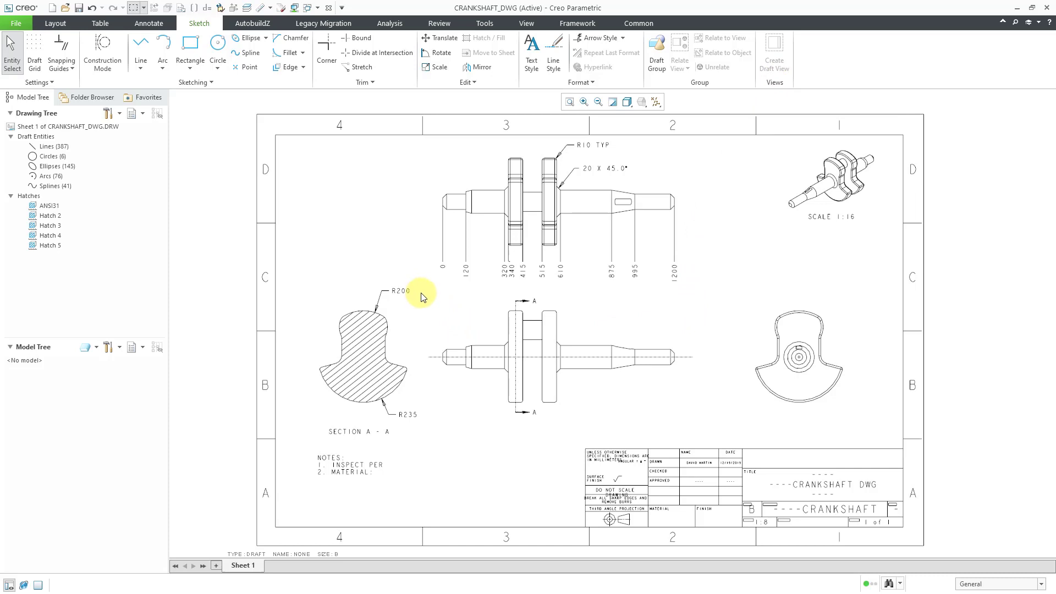
mouse_move(421, 291)
left_mouse_down()
mouse_move(511, 394)
mouse_move(706, 417)
left_mouse_up()
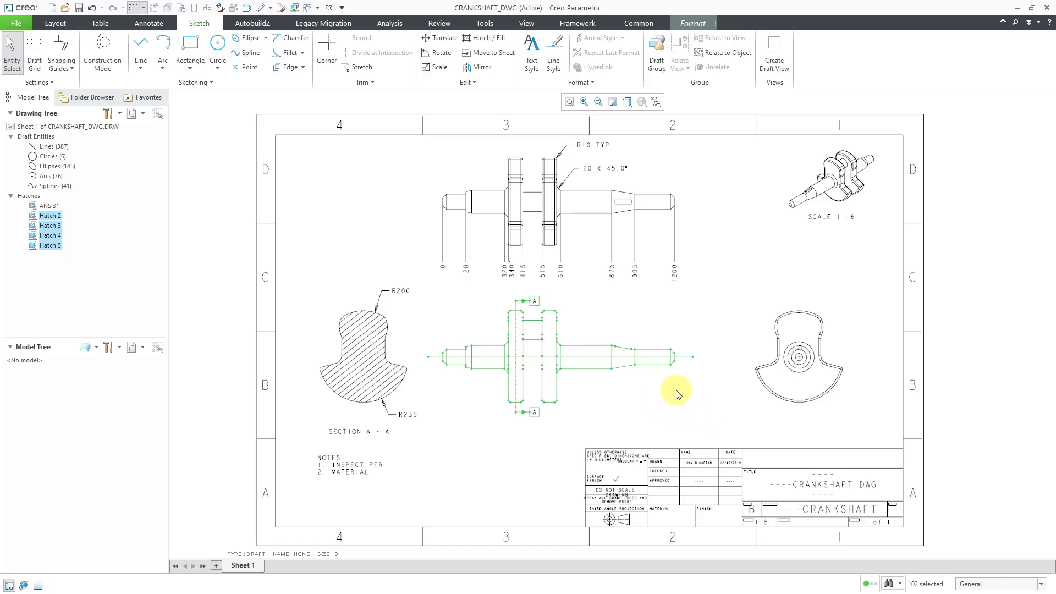
left_click(774, 66)
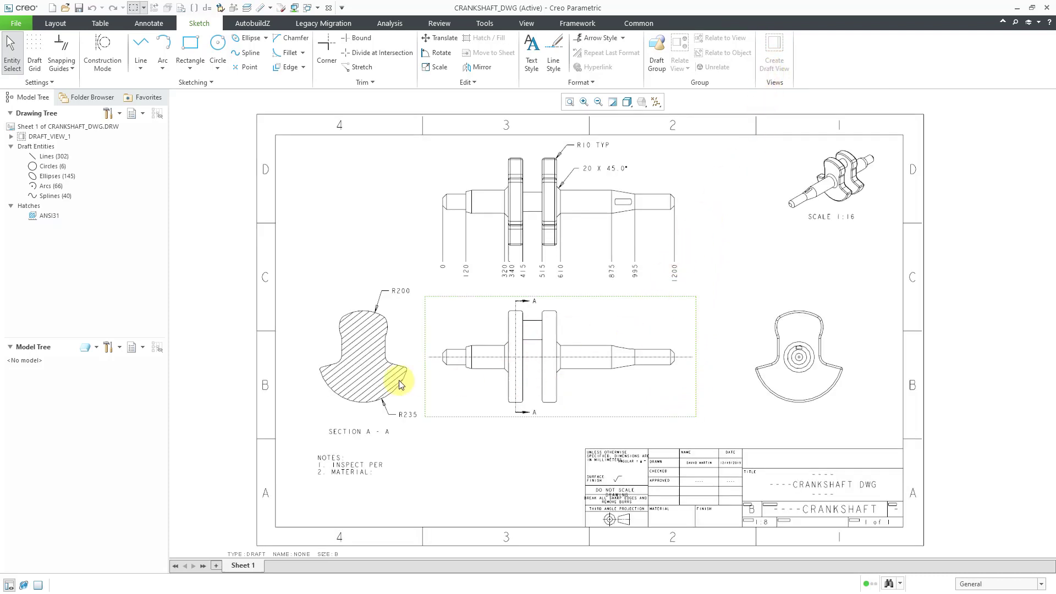
Step: Open DRAFT_VIEW_1's properties and enter the view name FRONT_VIEW
left_click(57, 138)
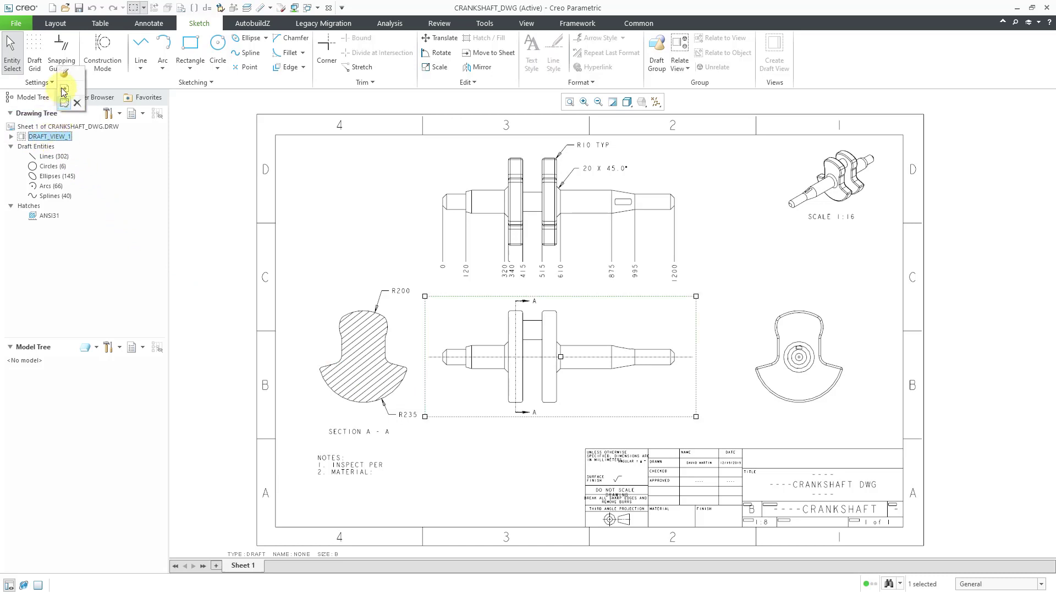
left_click(64, 73)
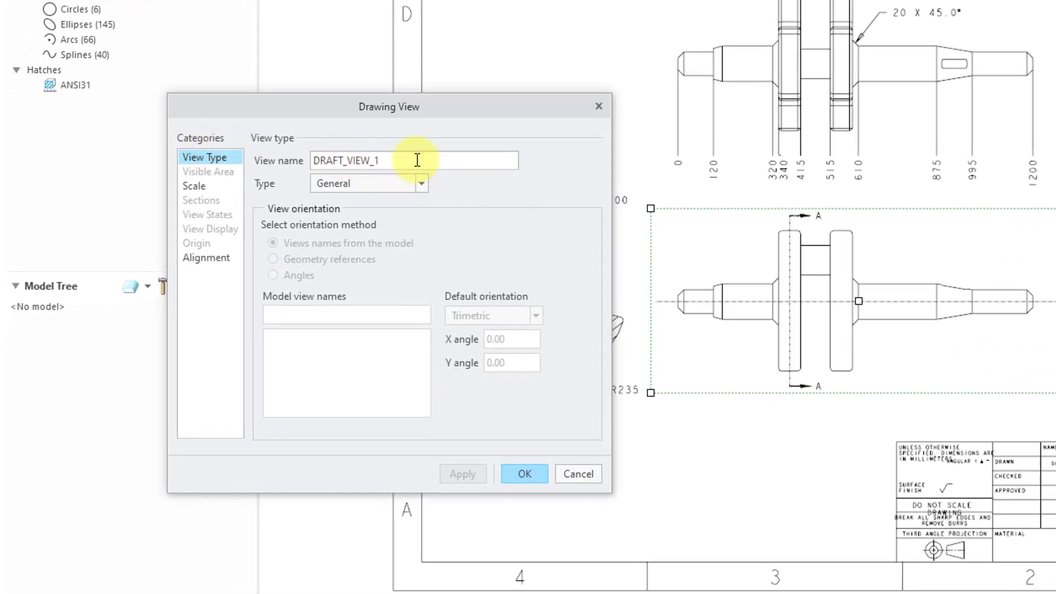
left_click_drag(417, 160, 262, 150)
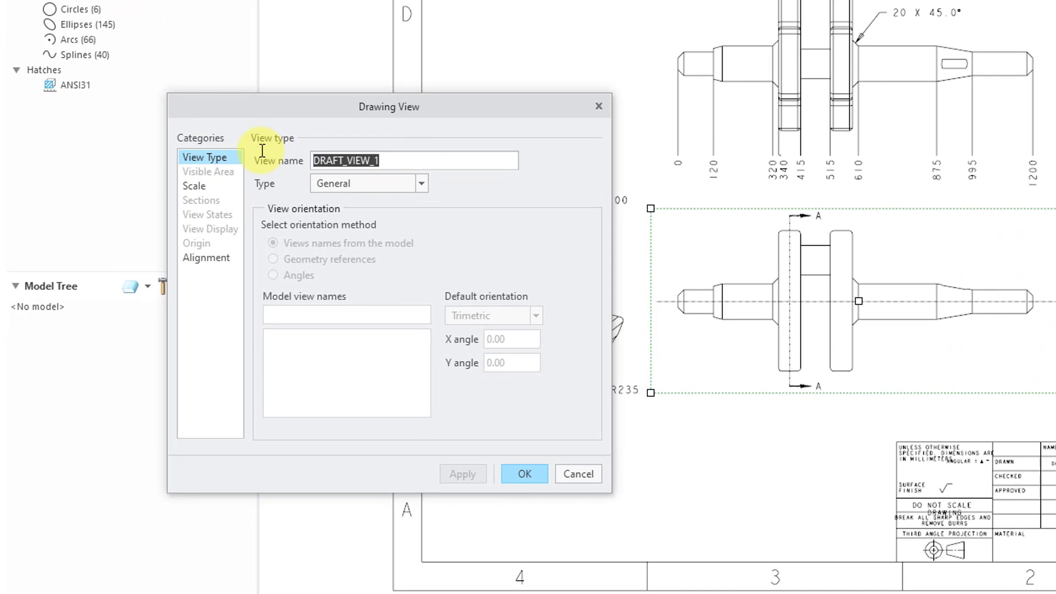
type("FRONT_")
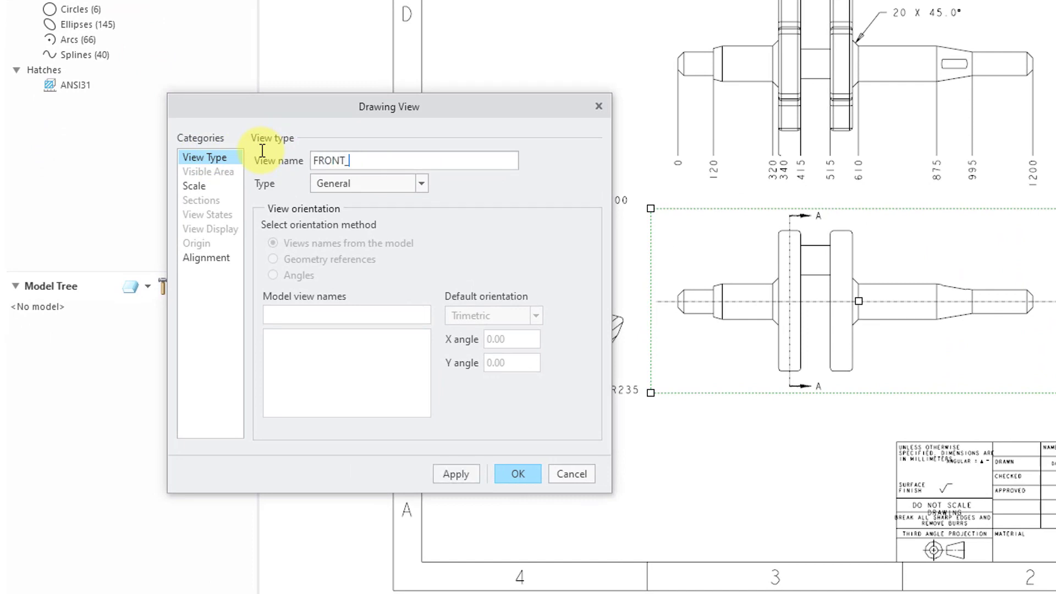
type("VIEW")
Step: Keep the General view type and review the 1.000 custom scale and alignment settings
left_click(377, 183)
left_click(376, 184)
left_click(376, 184)
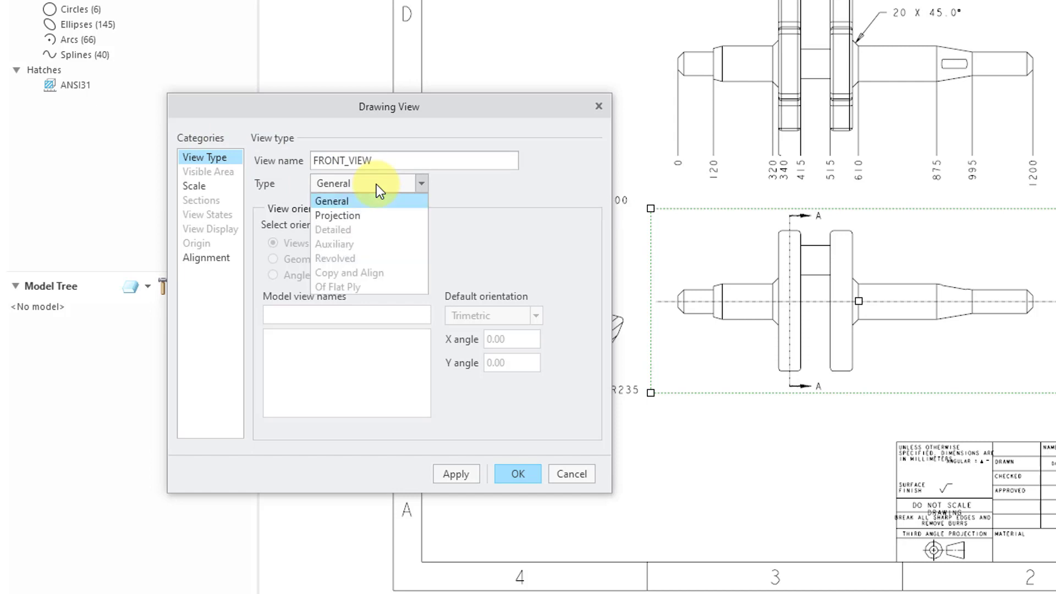
left_click(377, 183)
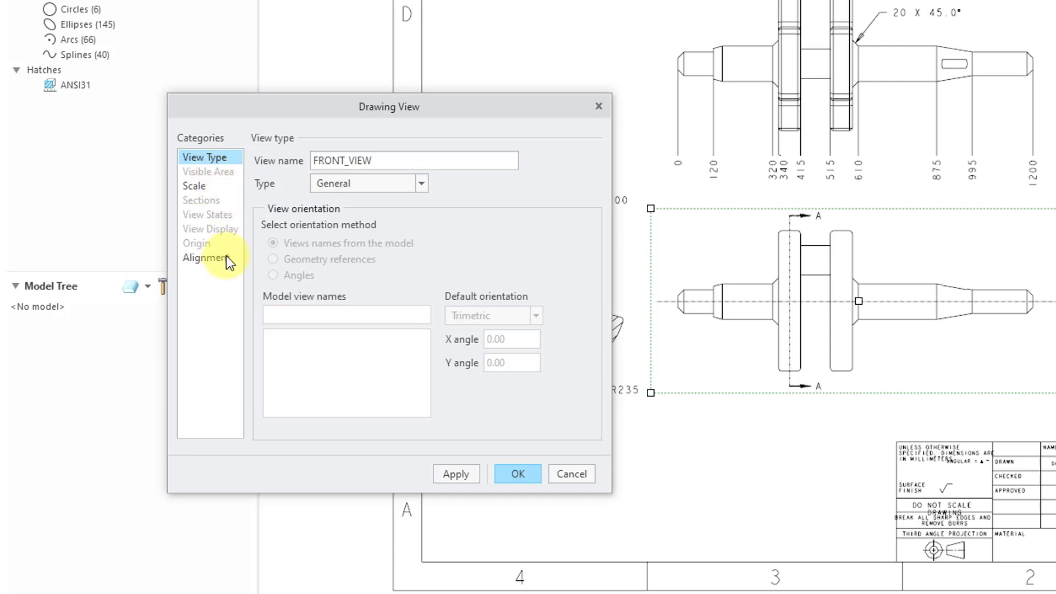
left_click(202, 187)
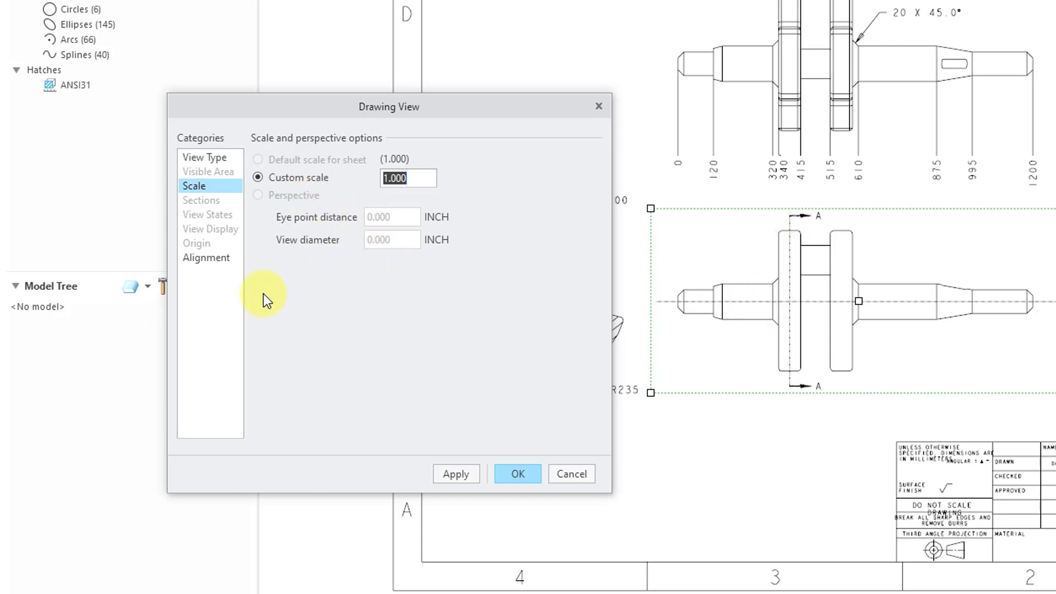
left_click(217, 258)
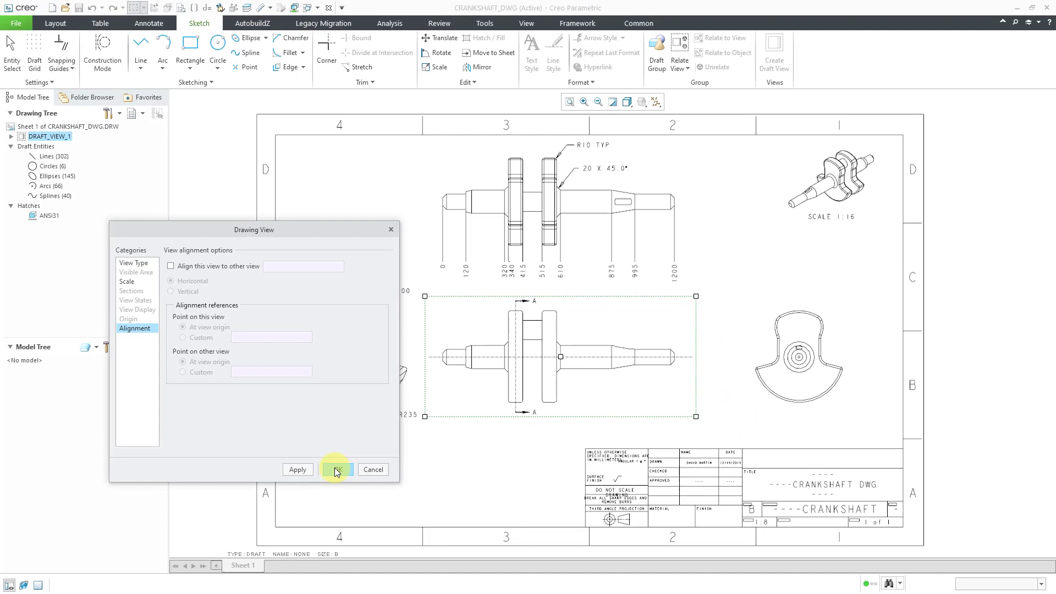
Step: Apply the FRONT_VIEW name, then make the right-hand end view entities into draft view DRAFT_VIEW_2
left_click(336, 470)
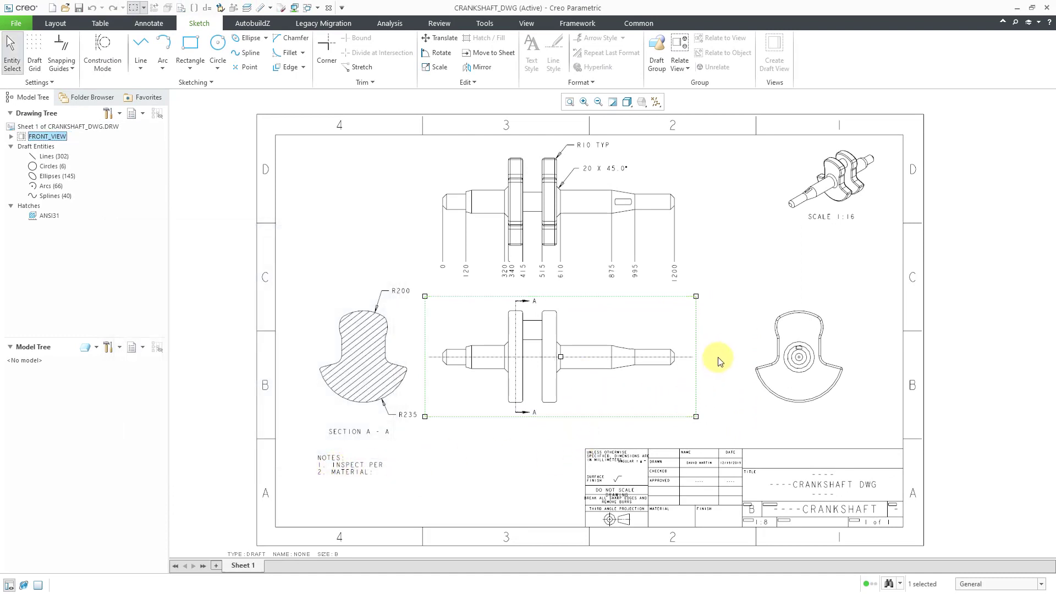
left_click_drag(736, 284, 871, 430)
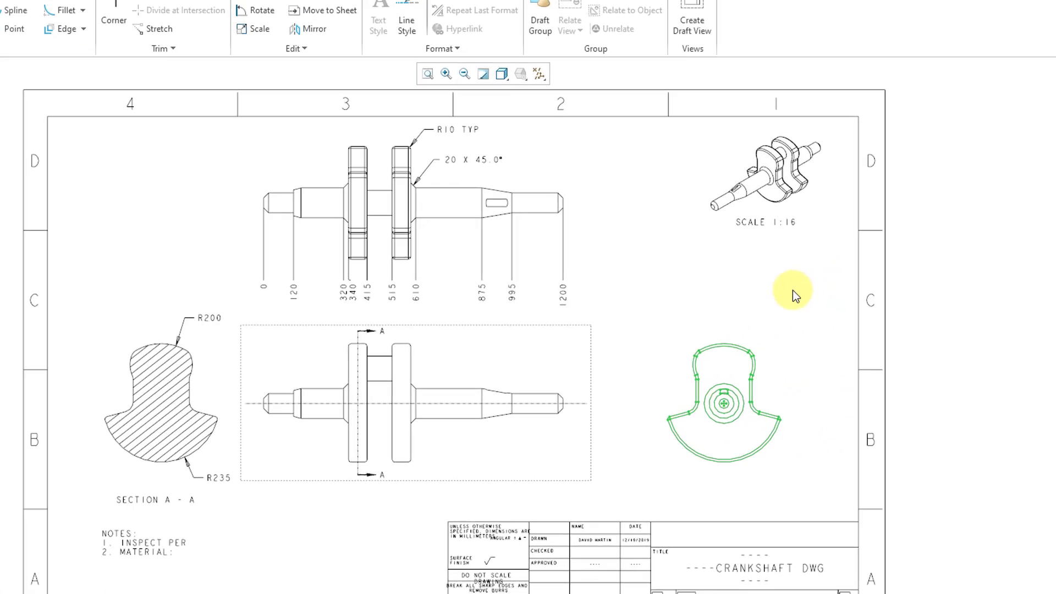
right_click(793, 289)
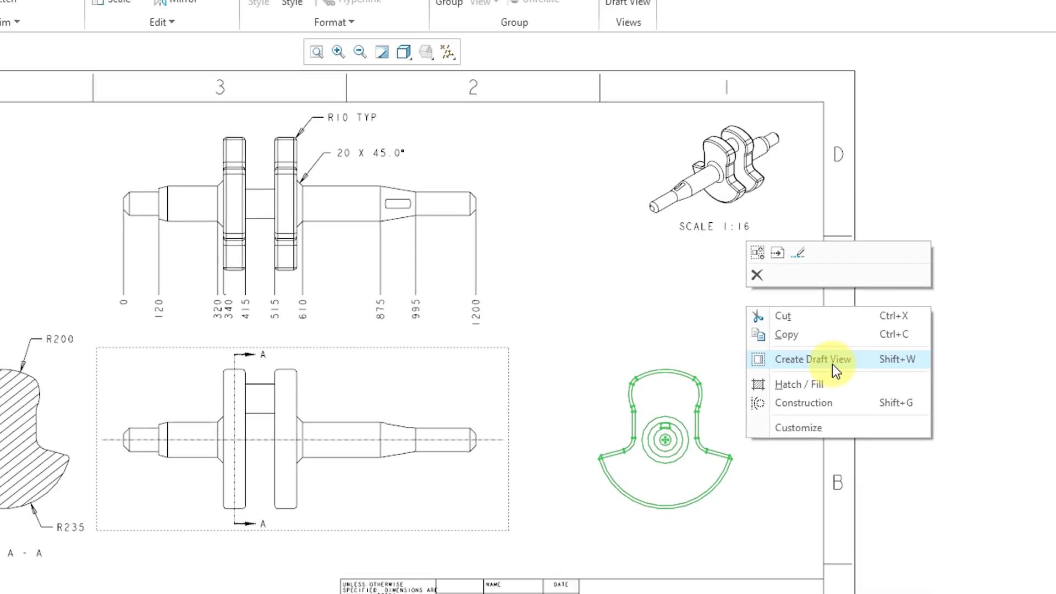
left_click(823, 371)
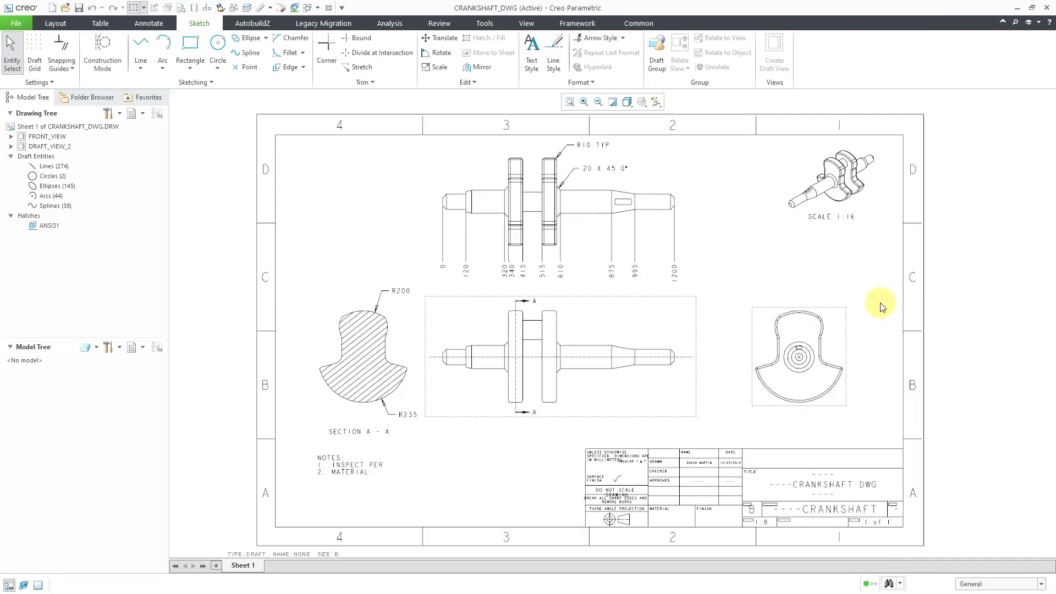
Step: Name DRAFT_VIEW_2 RIGHT_VIEW and make it a Projection view with FRONT_VIEW as parent
left_click(47, 148)
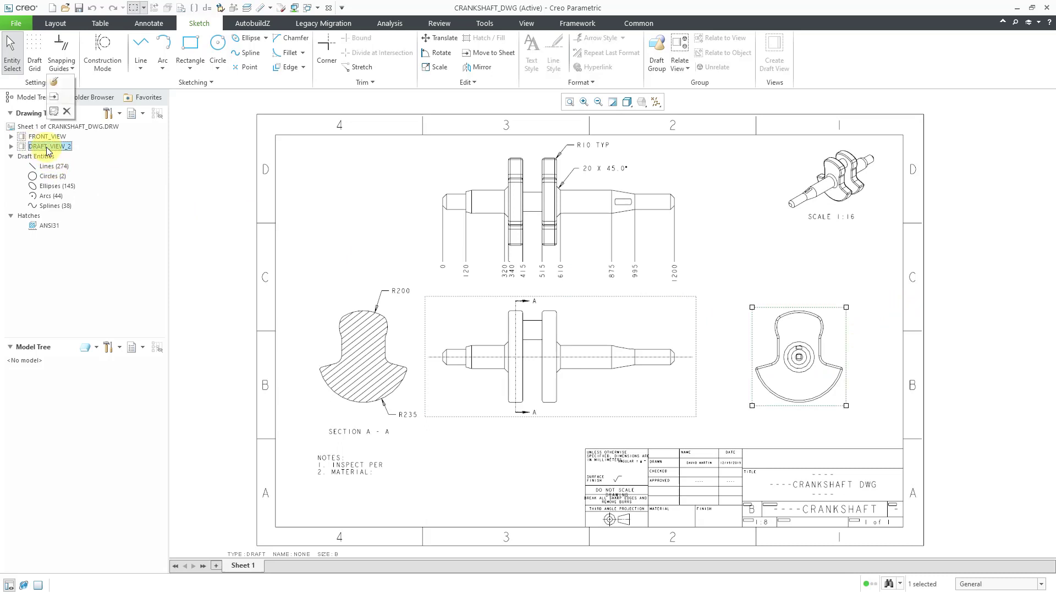
left_click(52, 83)
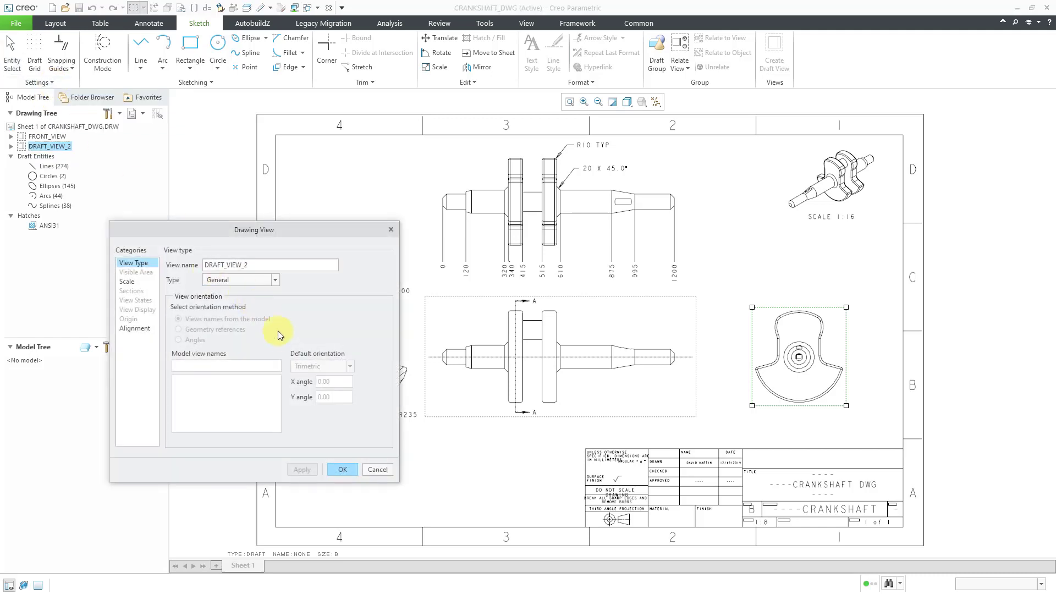
double_click(222, 264)
type("RIGHT")
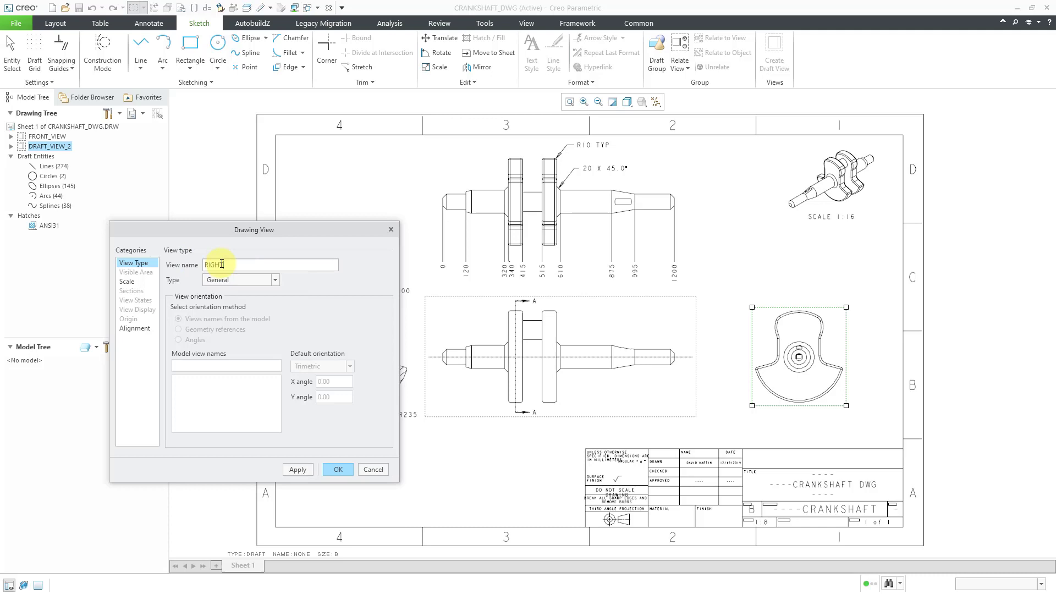
type("_VIEW")
left_click(239, 282)
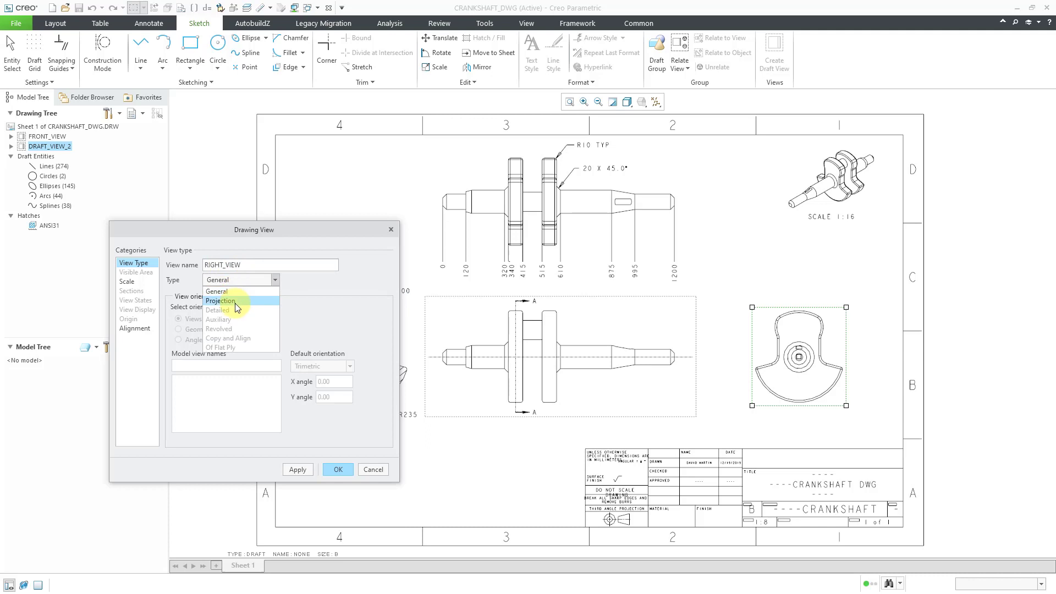
left_click(236, 302)
left_click(218, 308)
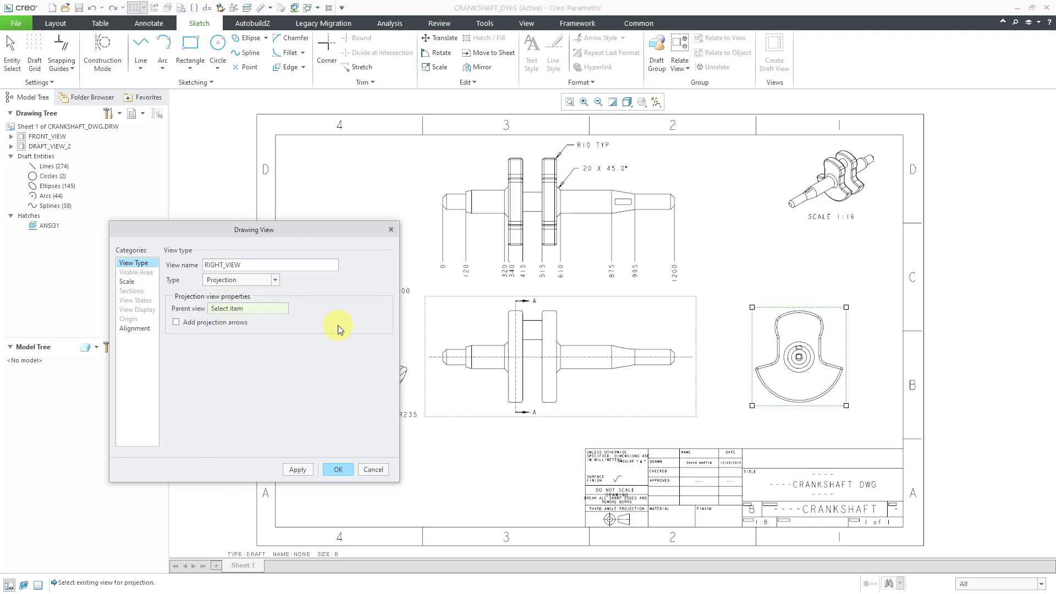
left_click(618, 328)
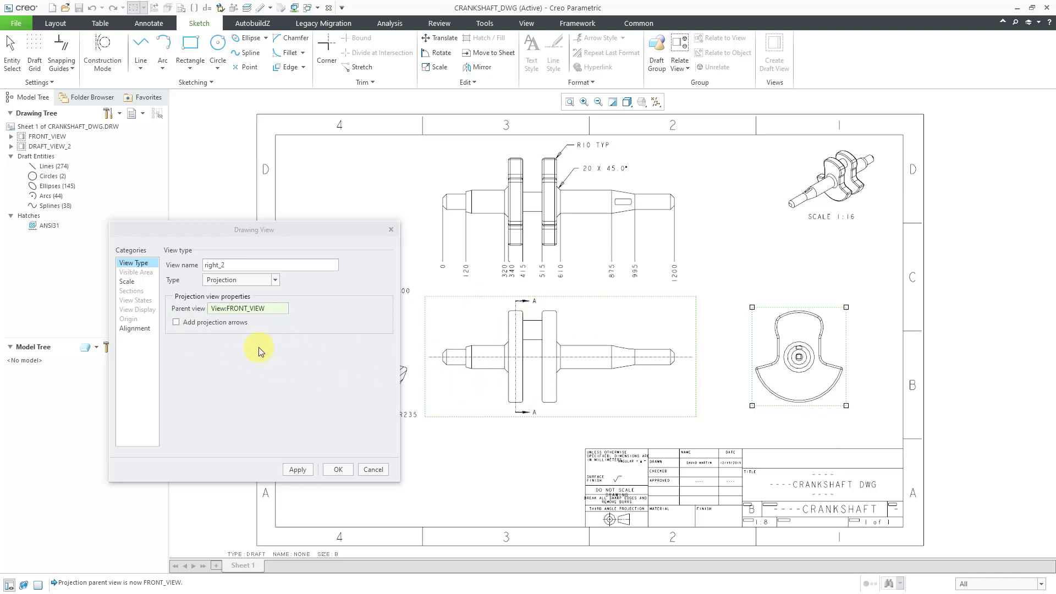
Step: Leave view alignment off and apply the projection view settings
left_click(136, 328)
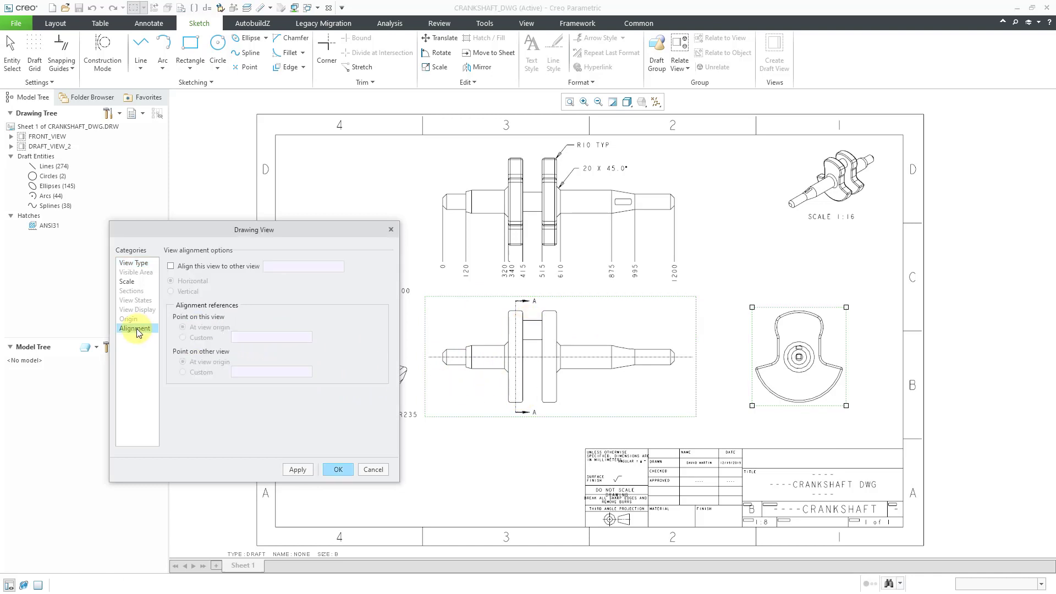
left_click(172, 267)
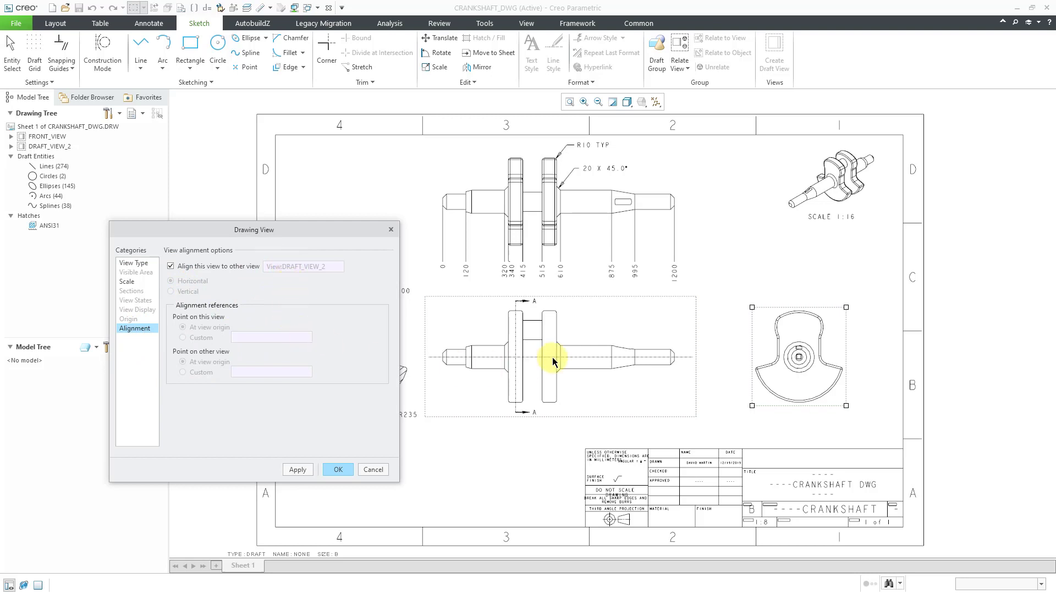
left_click(170, 266)
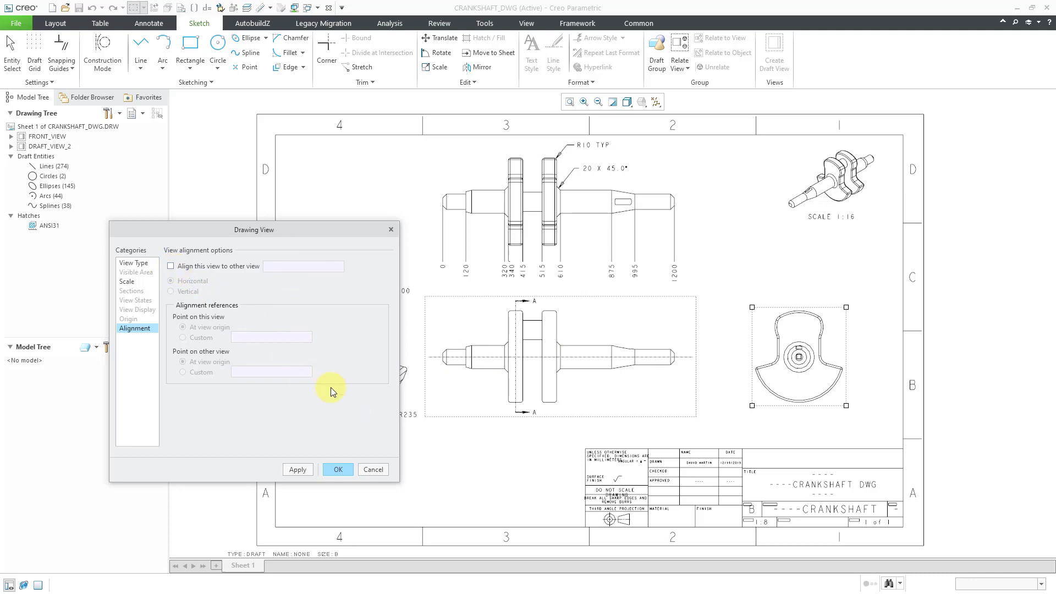
left_click(338, 470)
left_click(521, 440)
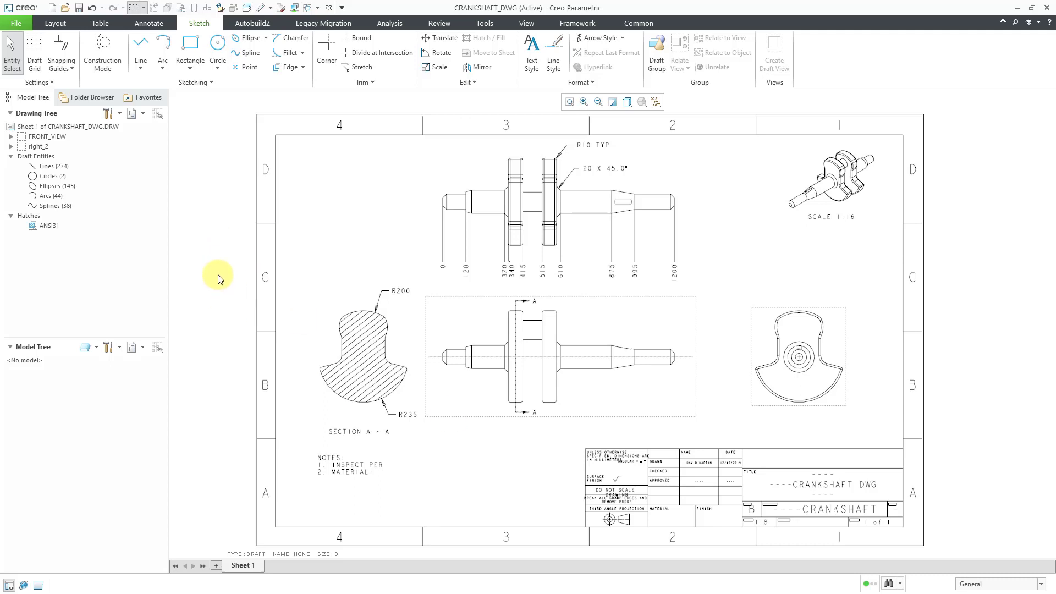
Step: Rename the resulting right_2 view to RIGHT_VIEW
left_click(39, 147)
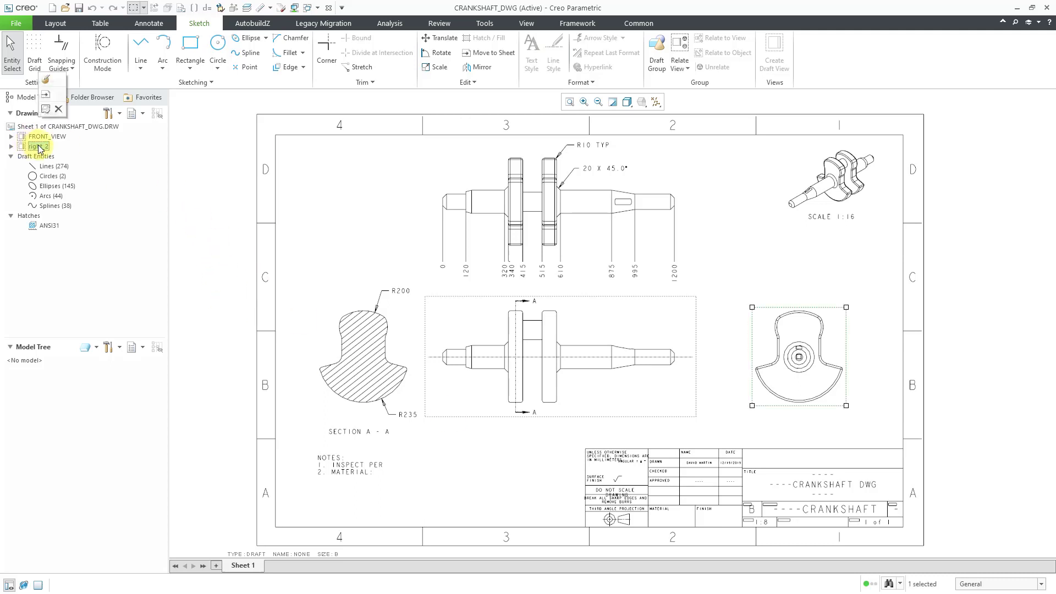
left_click(46, 80)
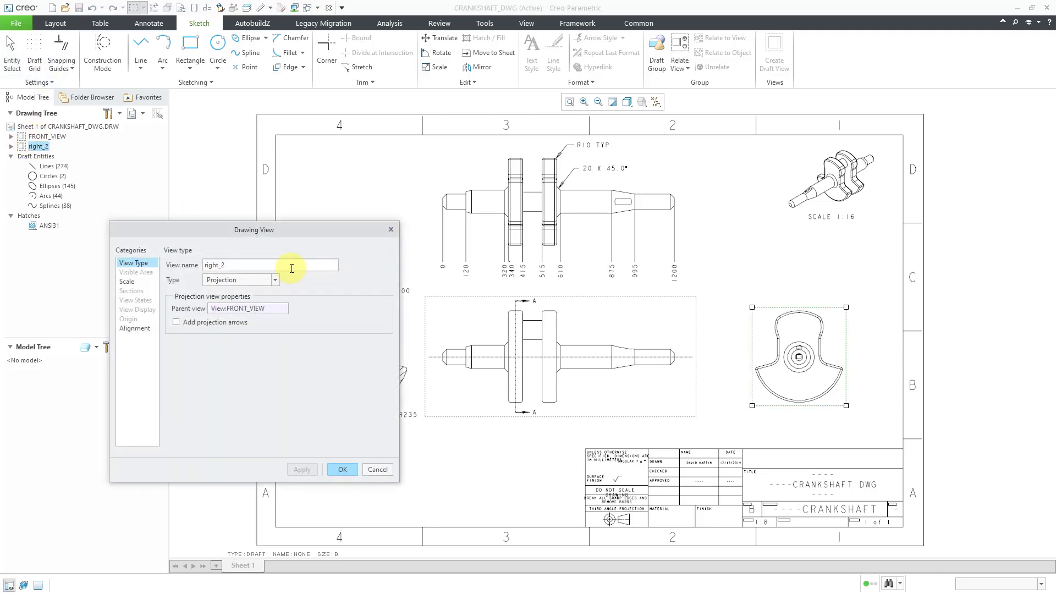
double_click(292, 268)
type("RIGHT_VIEW")
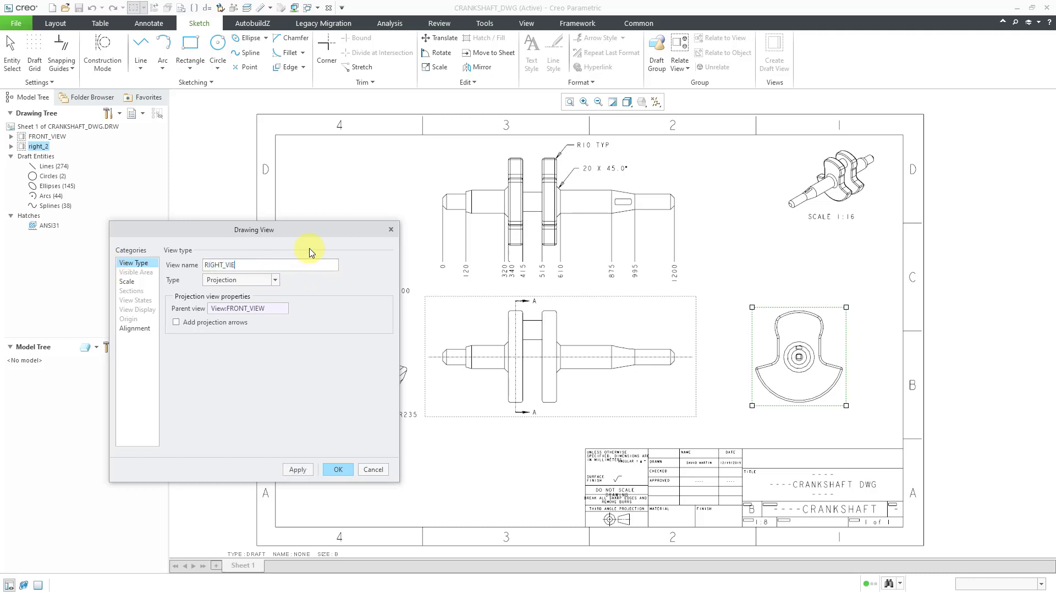
left_click(339, 469)
left_click(232, 320)
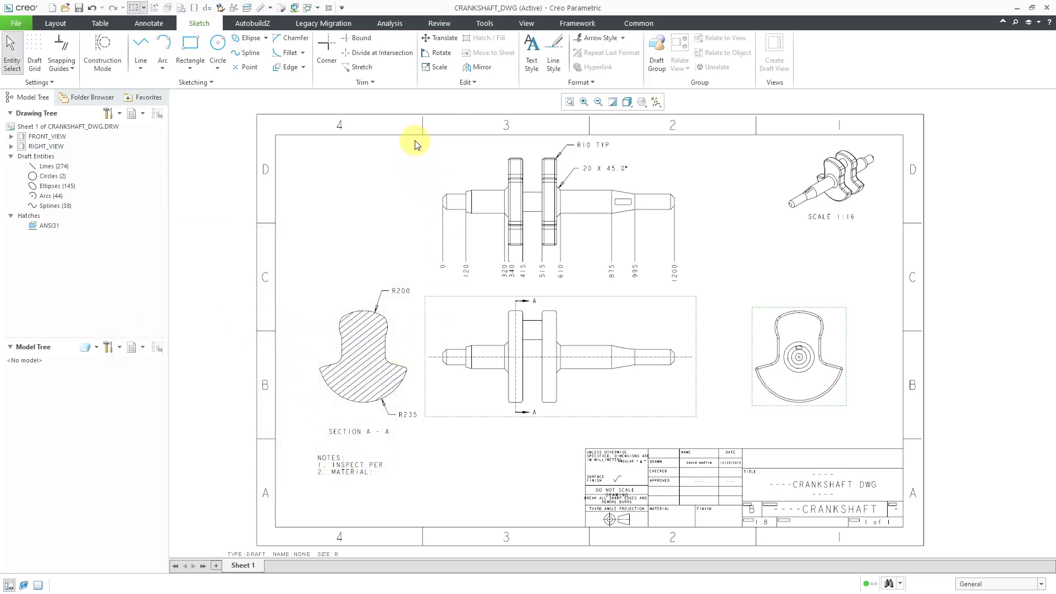
Step: Make the upper crankshaft drawing into draft view DRAFT_VIEW_3 and name it TOP_VIEW
left_click_drag(415, 140, 699, 290)
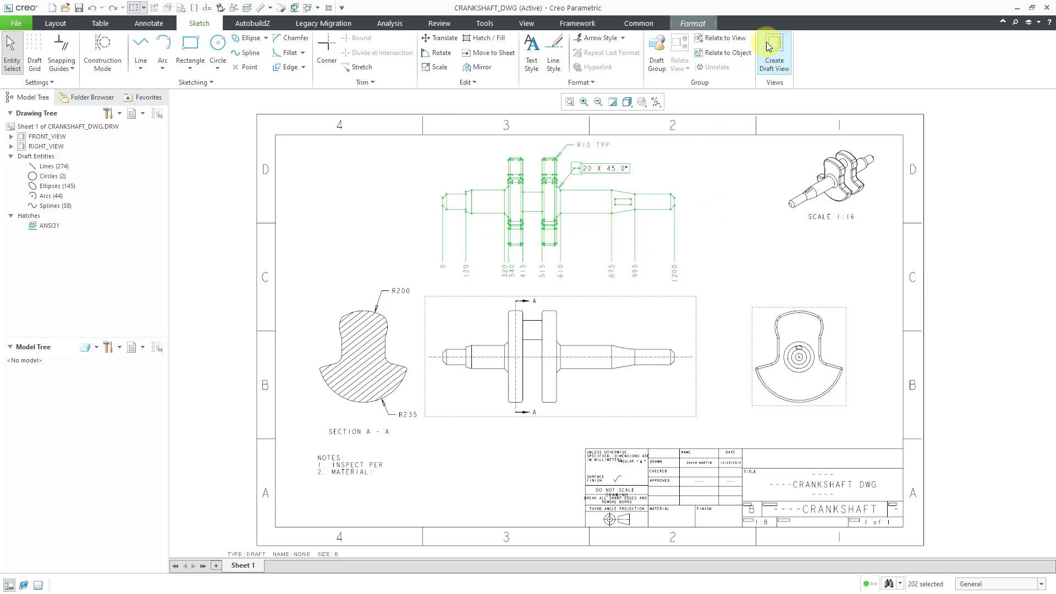
left_click(774, 49)
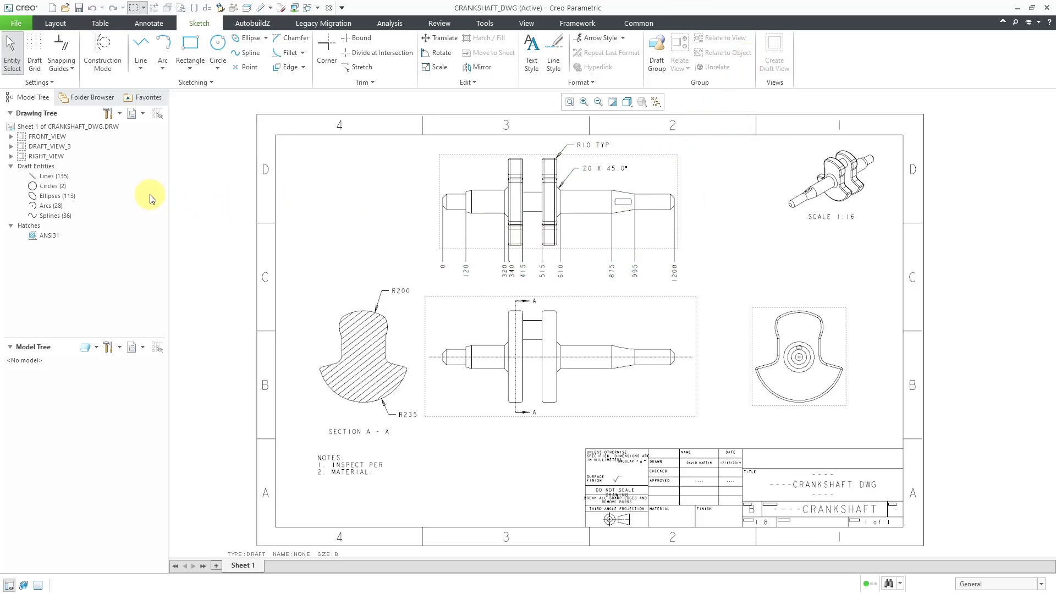
left_click(64, 146)
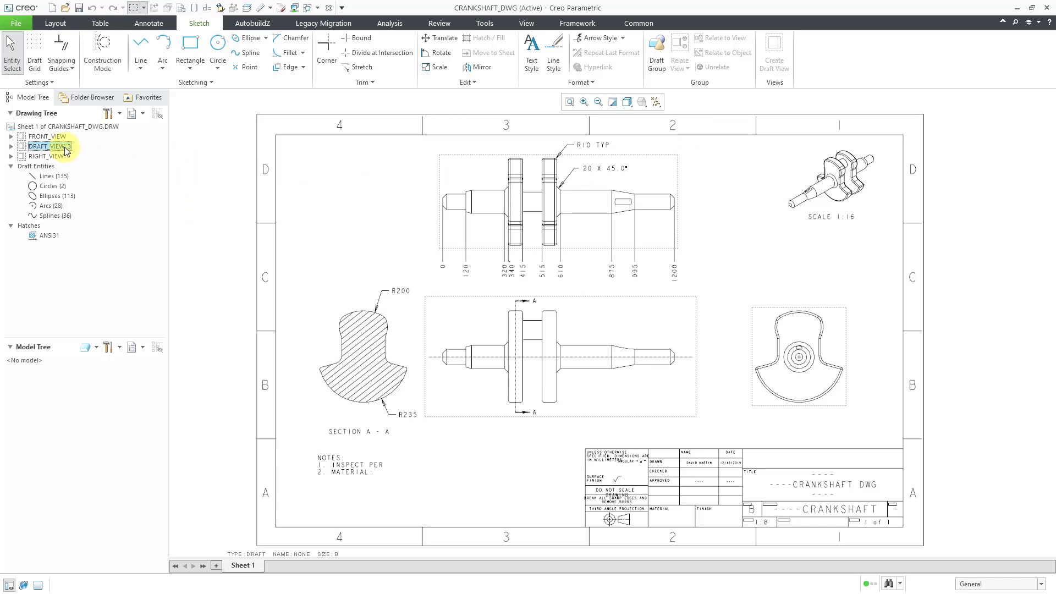
left_click(73, 85)
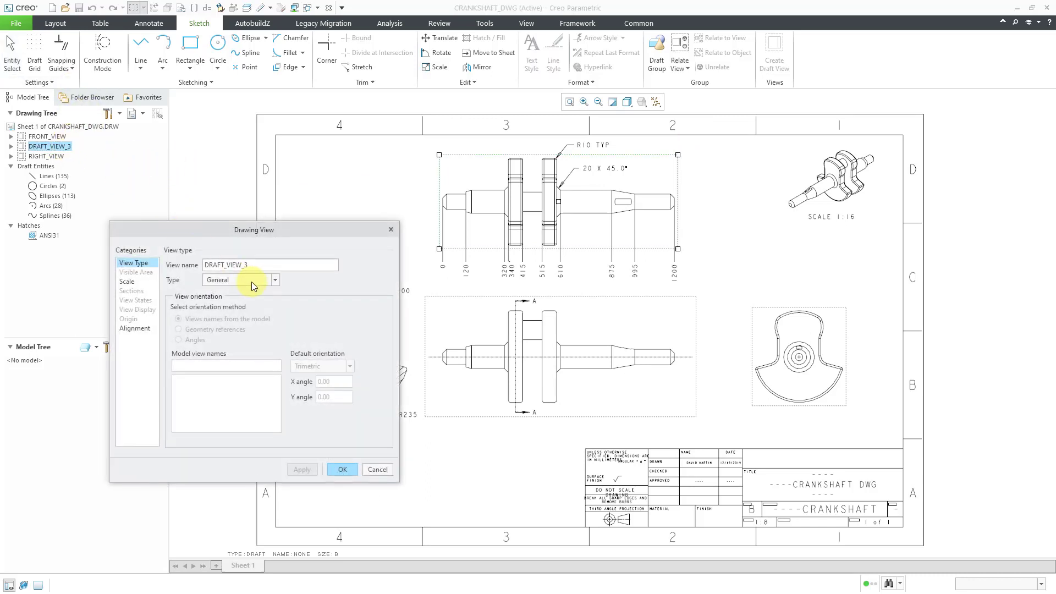
left_click_drag(249, 265, 186, 264)
type("TO")
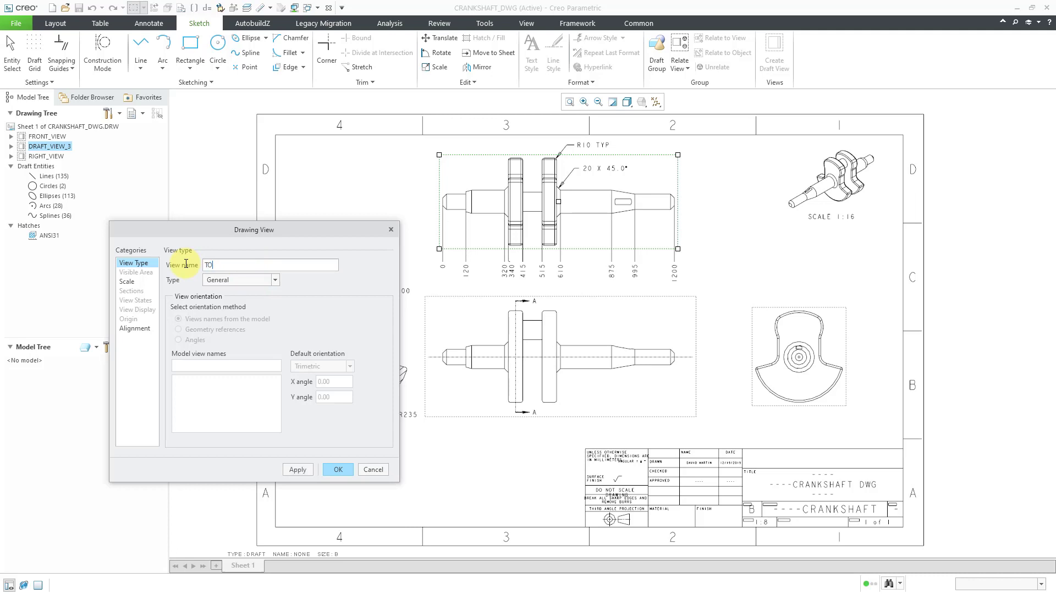
type("P_VIEW")
Step: Set it to a Projection of FRONT_VIEW, retype TOP_VIEW over top_3, and confirm
left_click(235, 280)
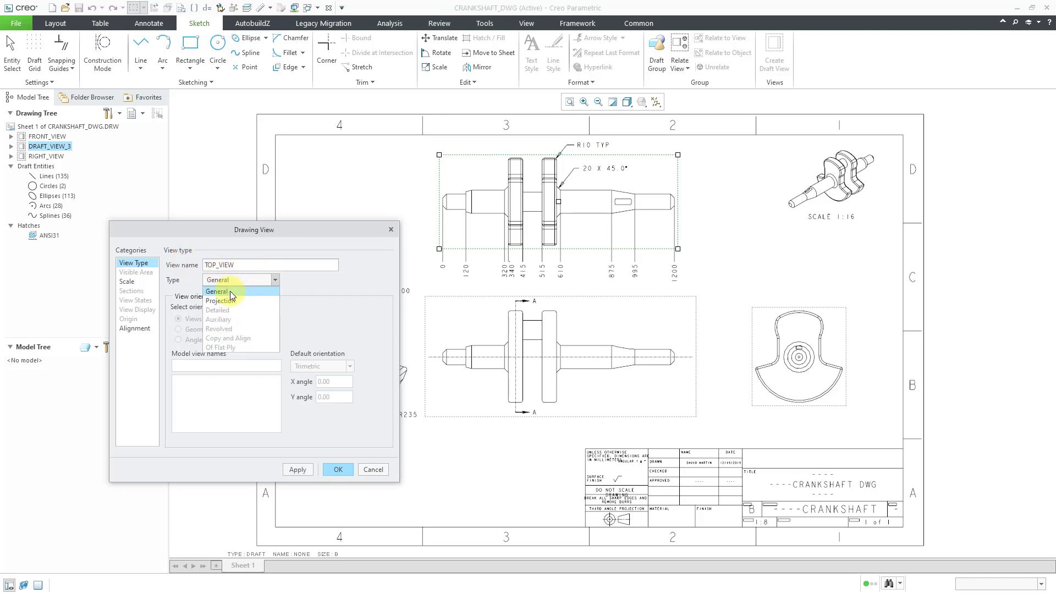
left_click(228, 302)
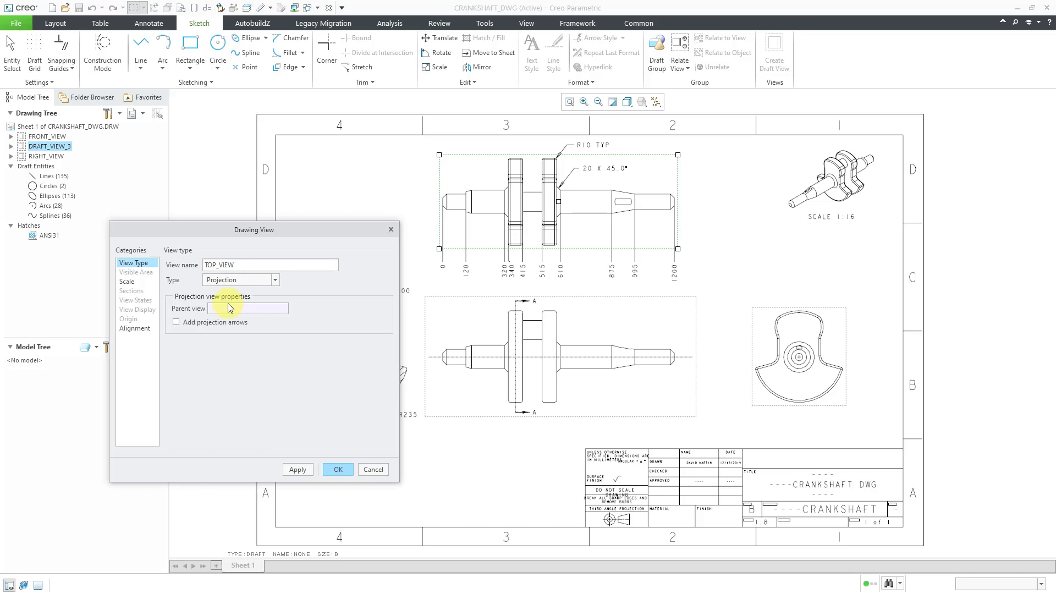
left_click(462, 326)
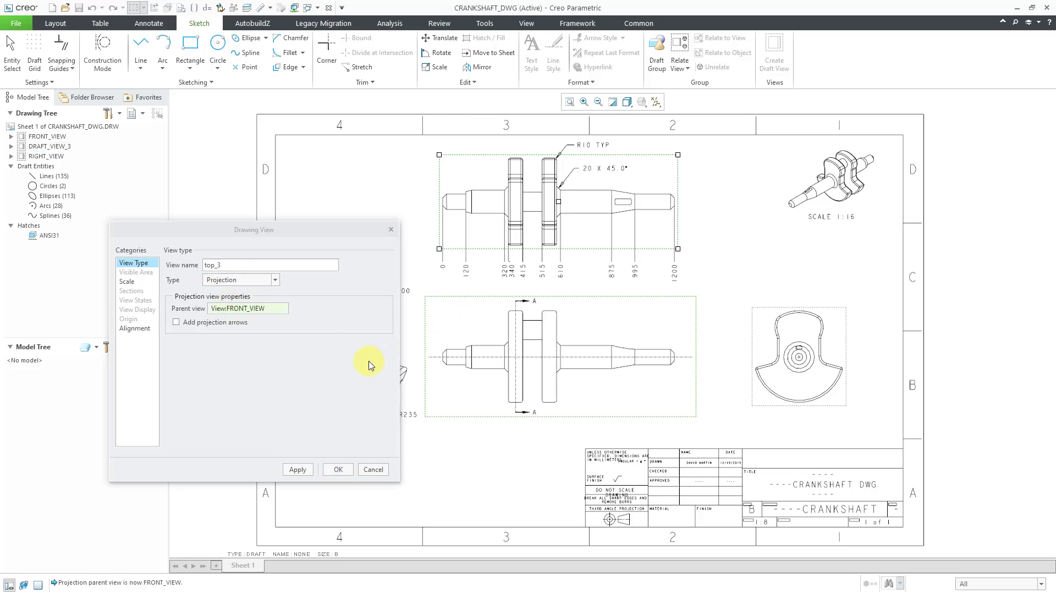
left_click(246, 271)
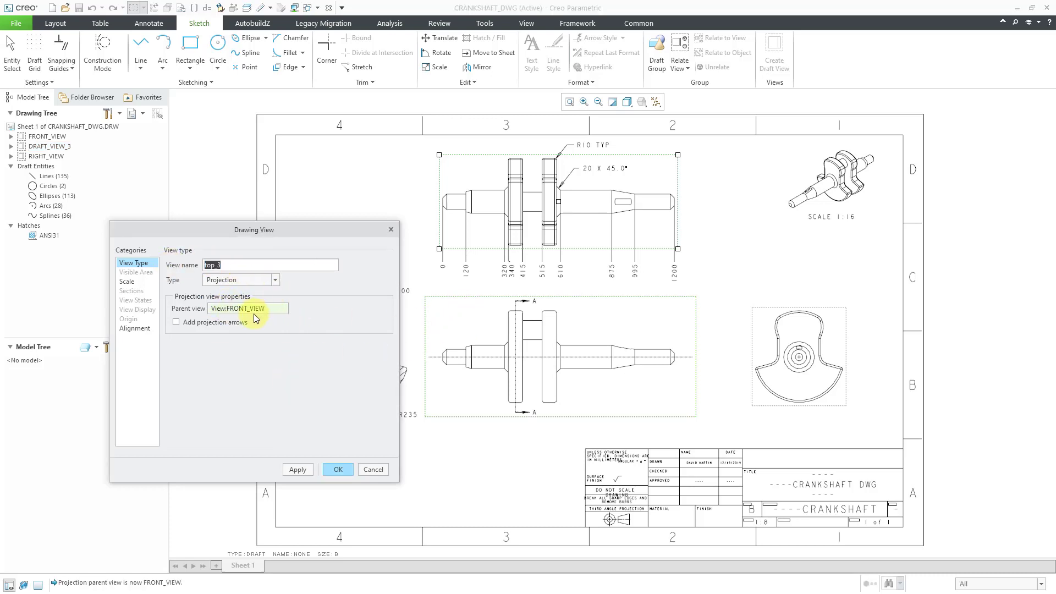
type("TOP-")
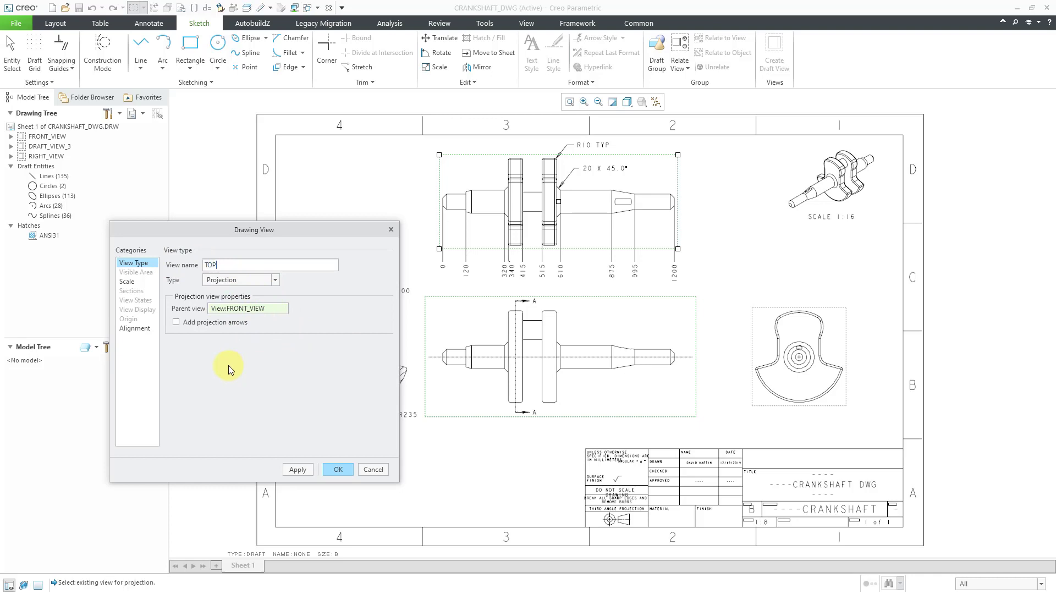
type("EW")
left_click(335, 470)
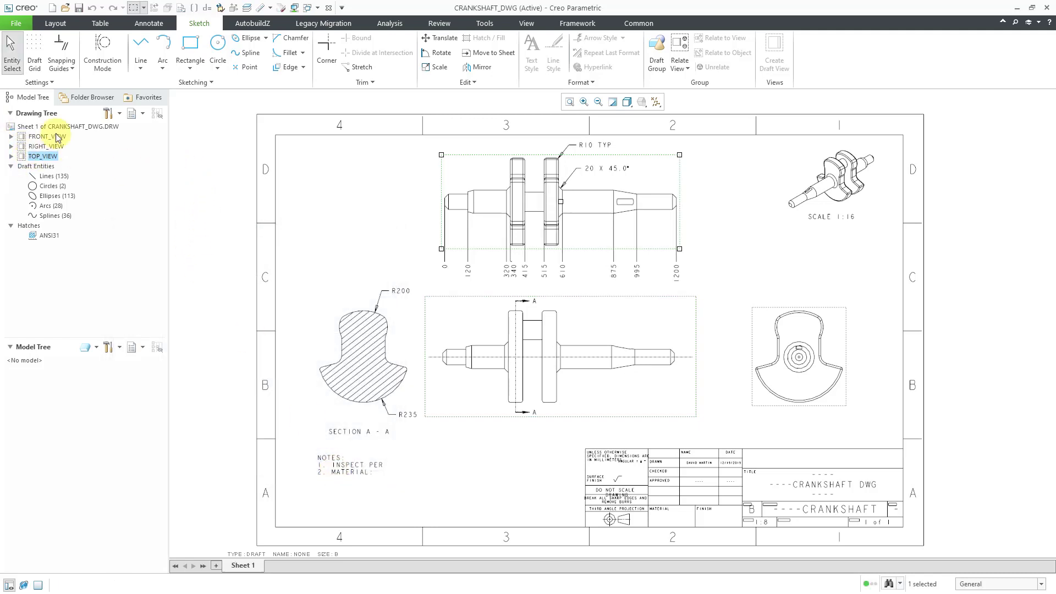
Step: In the Layout tab, inspect the FRONT_VIEW branch, then apply Sort Tree > By Parent Views
left_click(61, 23)
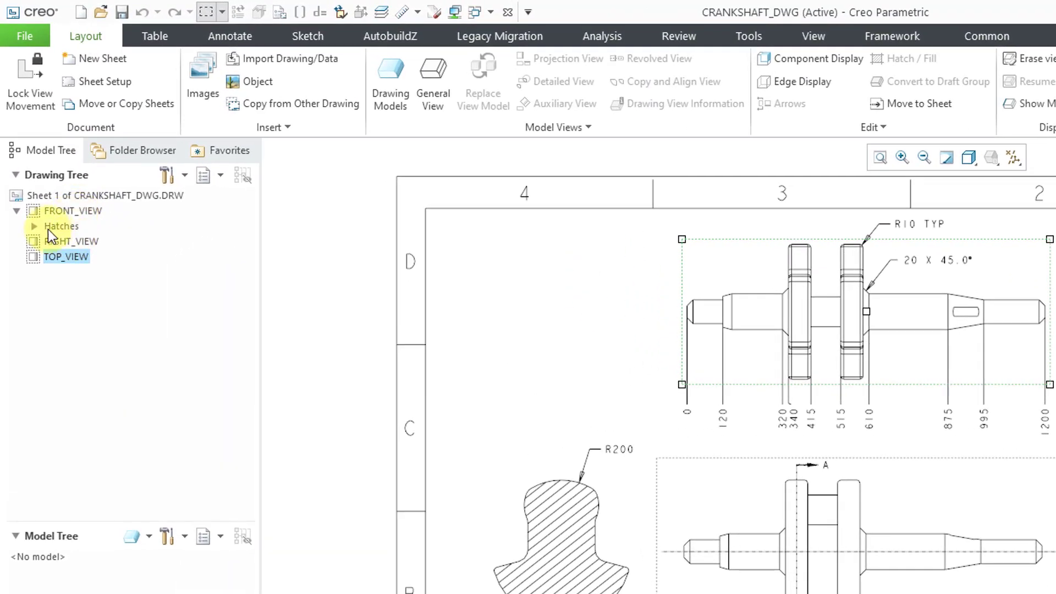
left_click(17, 210)
left_click(17, 210)
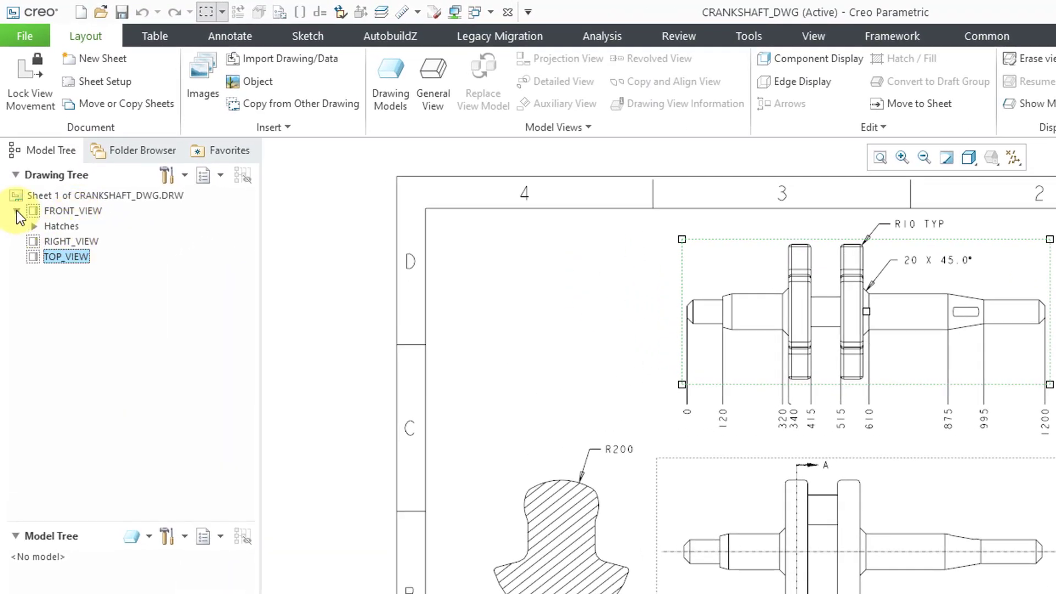
left_click(17, 210)
left_click(16, 210)
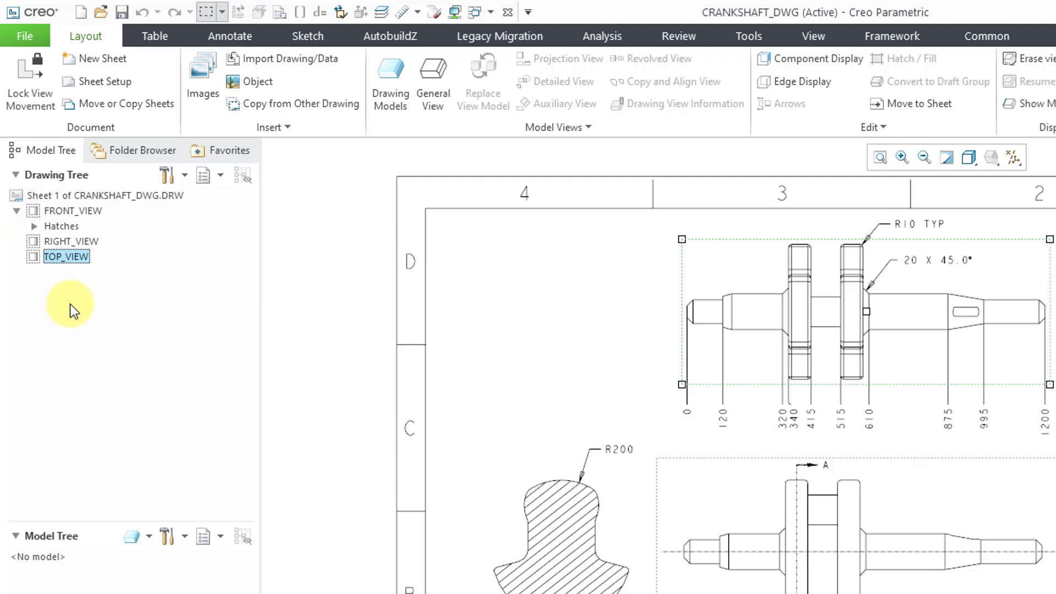
left_click(345, 341)
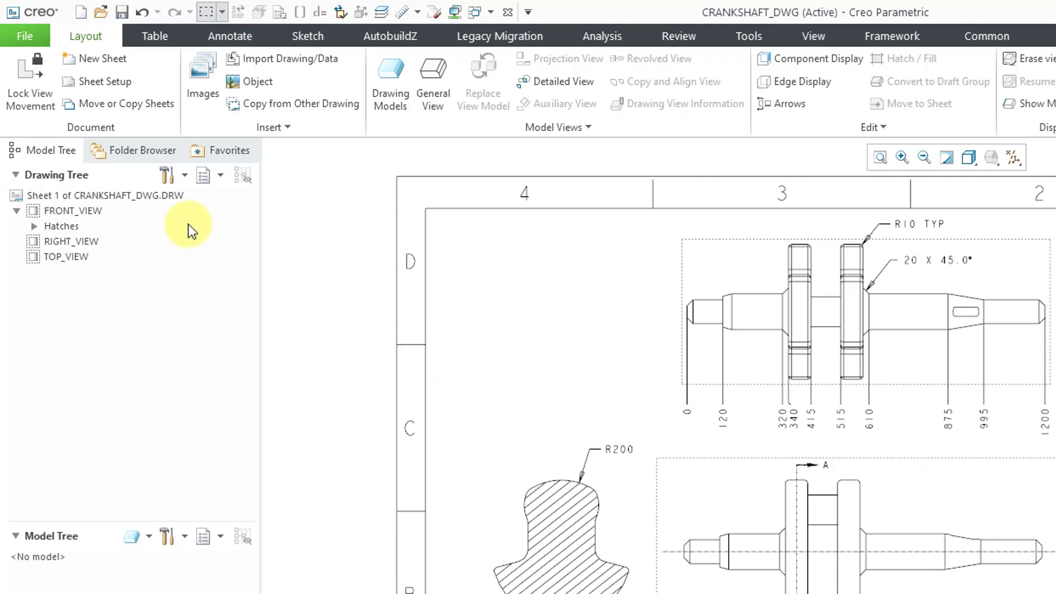
left_click(220, 180)
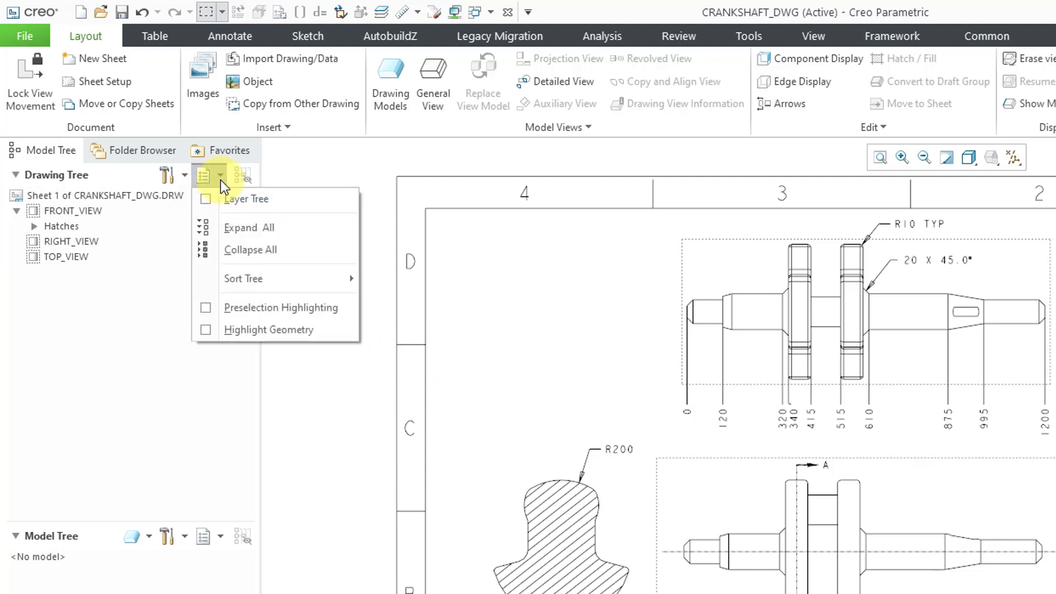
mouse_move(229, 277)
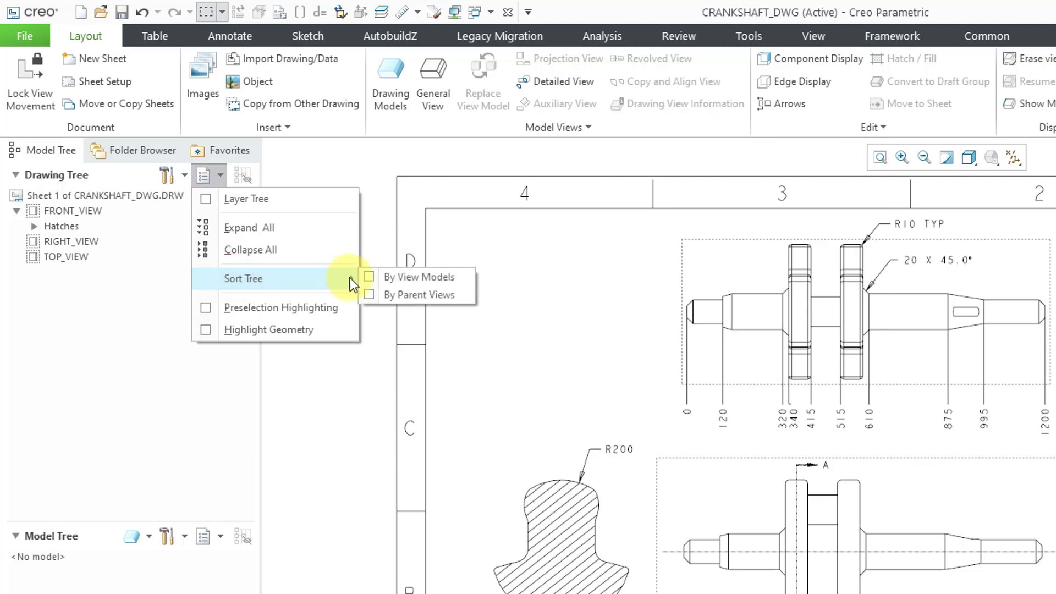
left_click(419, 295)
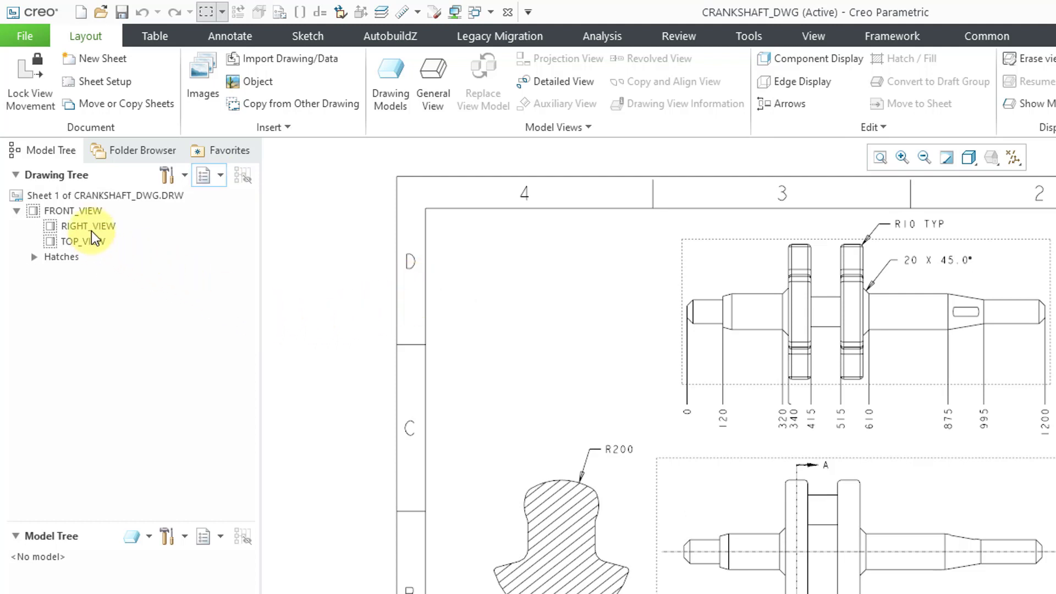